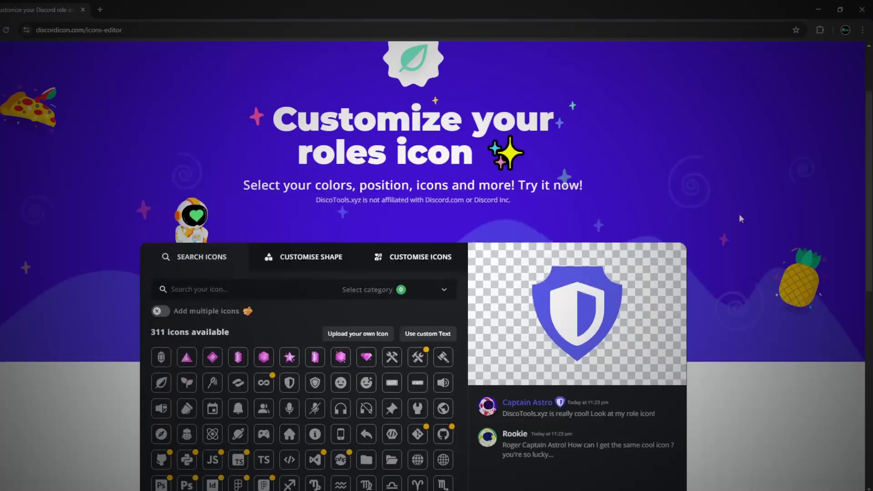
# Preview the headphones, smiley-plus, pushpin and badge symbols on the shield
pyautogui.scroll(-3, 741, 214)
pyautogui.scroll(3, 754, 211)
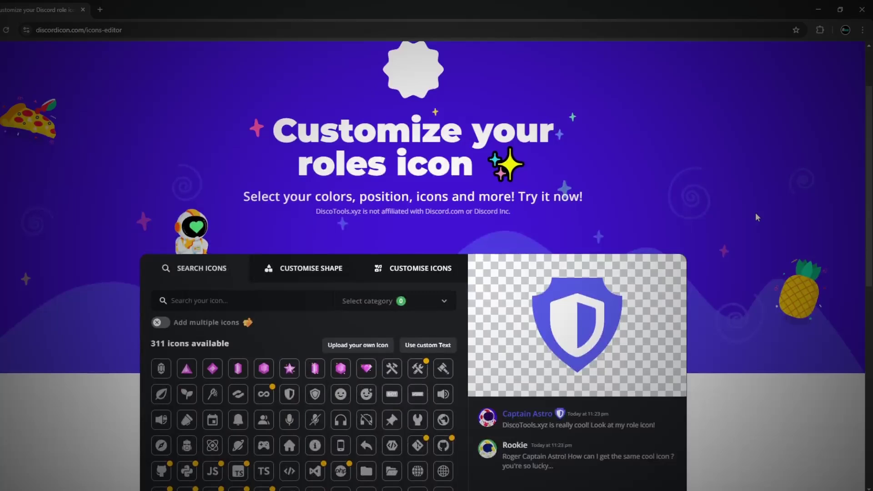
pyautogui.scroll(-5, 755, 214)
pyautogui.scroll(5, 755, 214)
pyautogui.scroll(-3, 758, 211)
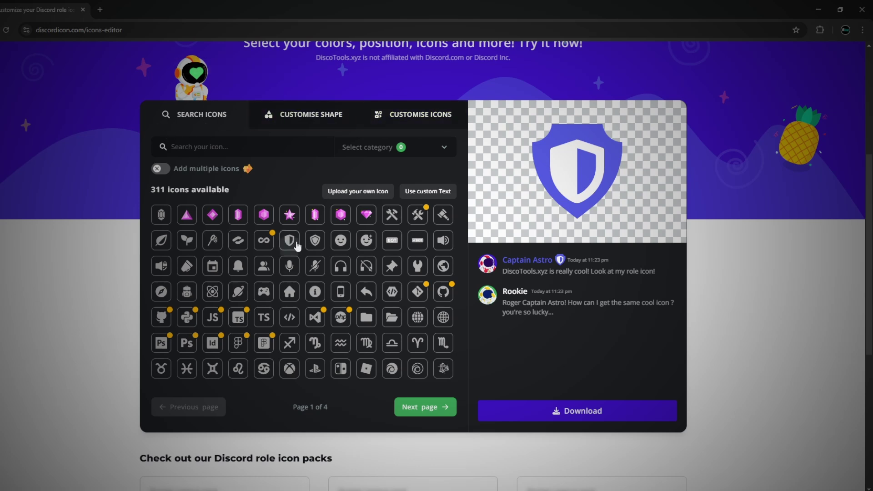
pyautogui.click(340, 268)
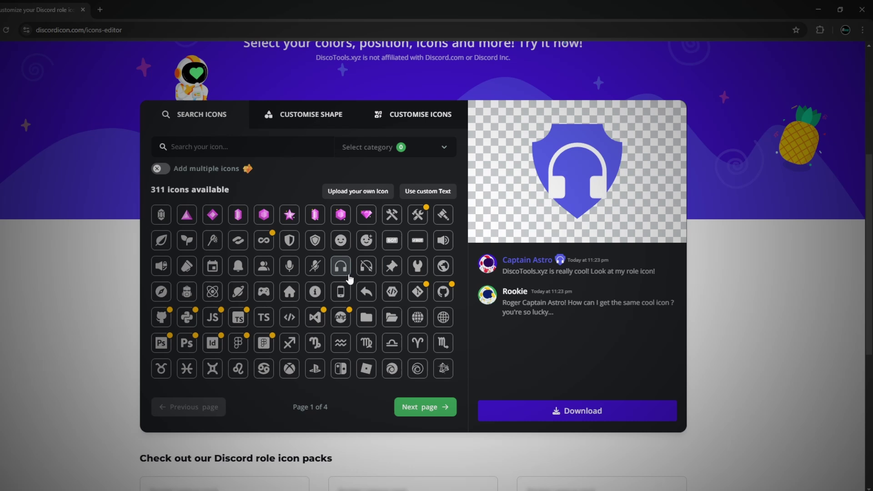
pyautogui.click(366, 268)
pyautogui.click(365, 243)
pyautogui.click(392, 266)
pyautogui.click(392, 240)
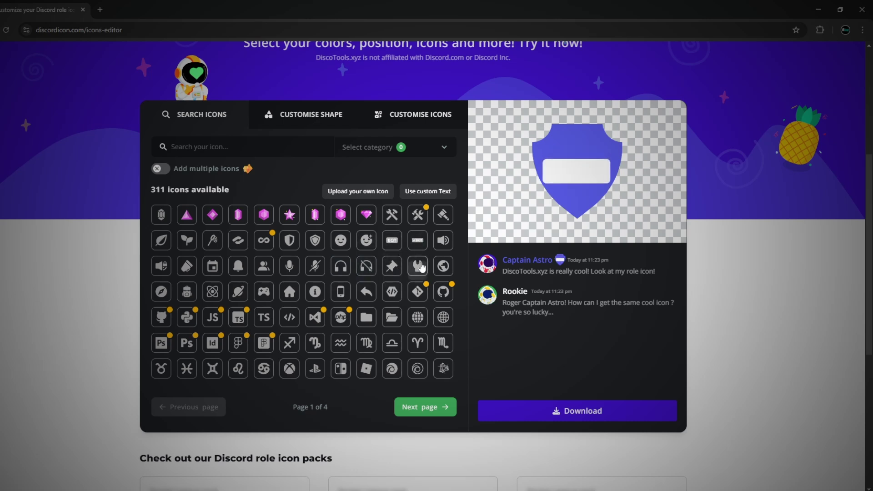
pyautogui.click(412, 241)
# Try the code, globe, folder, zodiac and console symbols, then put the hammer symbol on
pyautogui.click(392, 292)
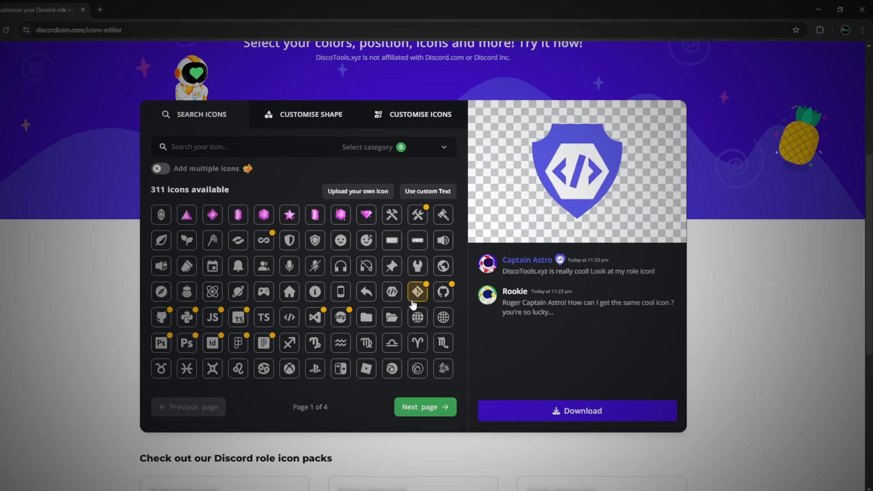
pyautogui.click(417, 318)
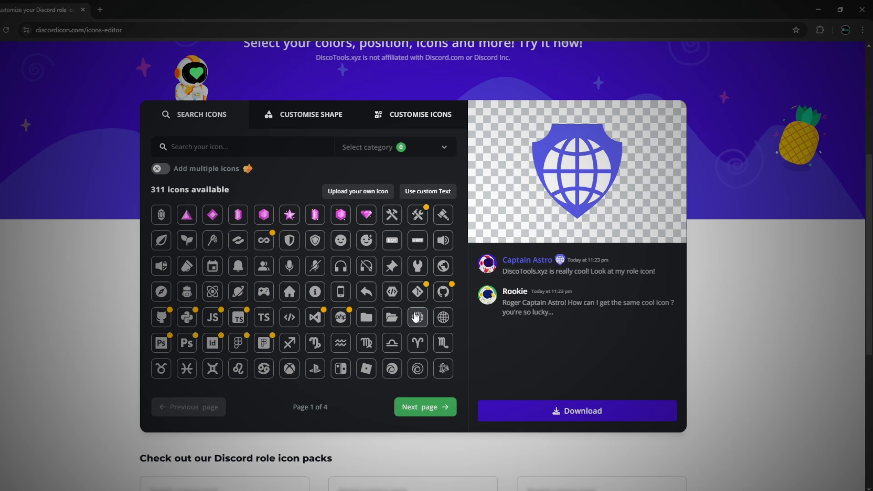
pyautogui.click(392, 317)
pyautogui.click(443, 343)
pyautogui.click(417, 343)
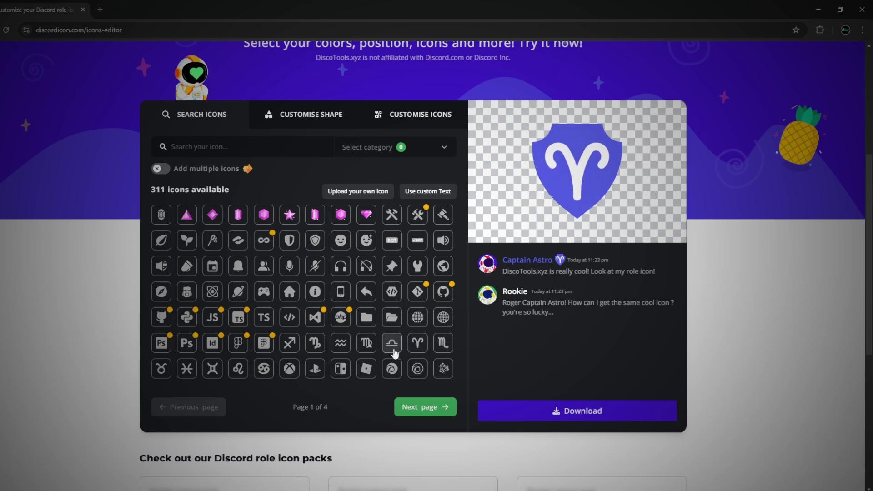
pyautogui.click(366, 368)
pyautogui.click(366, 343)
pyautogui.click(340, 368)
pyautogui.click(365, 240)
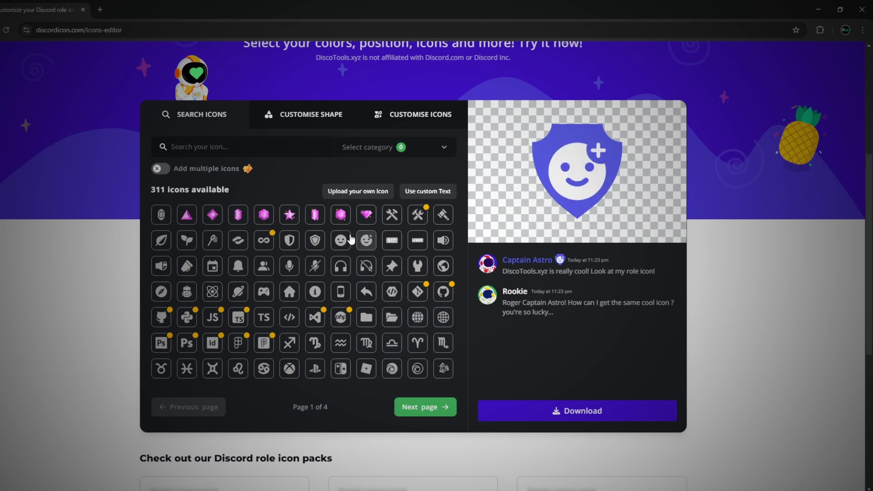
pyautogui.click(315, 240)
pyautogui.click(392, 215)
# Dismiss the premium unlock prompt and page through the symbol grid, returning to page 1
pyautogui.click(392, 240)
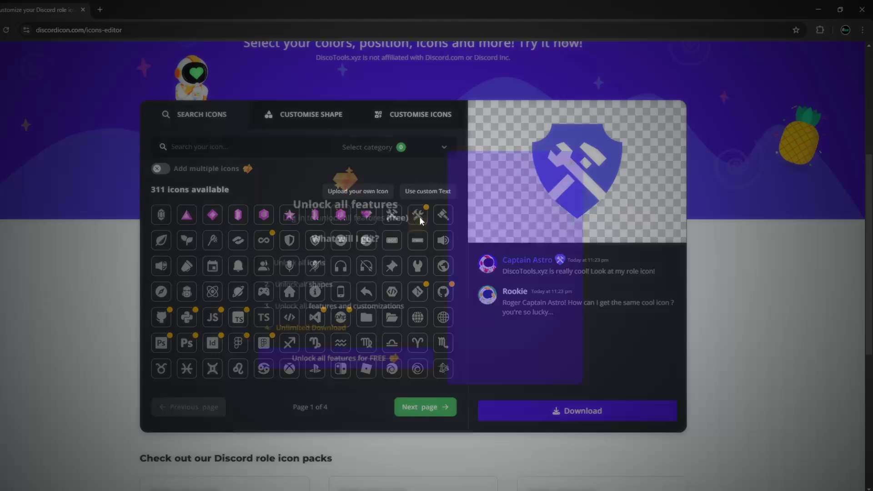
pyautogui.click(583, 156)
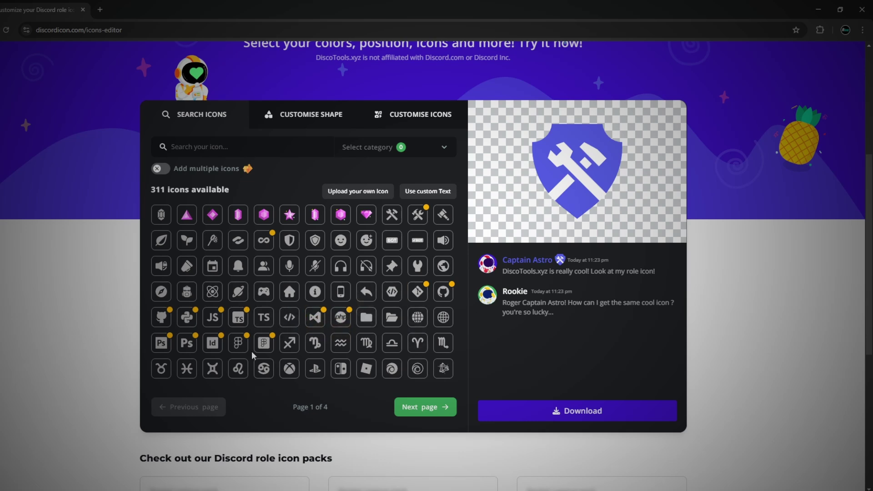
pyautogui.click(416, 406)
pyautogui.click(416, 405)
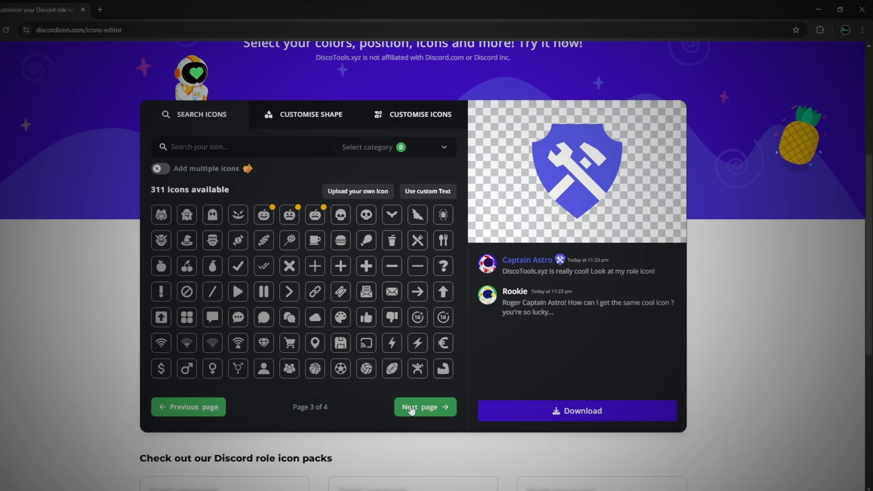
pyautogui.click(432, 406)
pyautogui.click(195, 406)
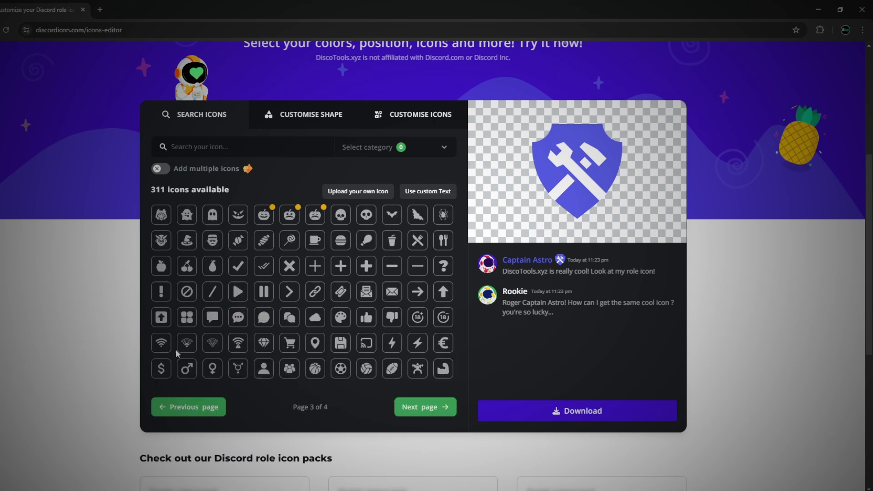
pyautogui.click(196, 400)
pyautogui.click(202, 400)
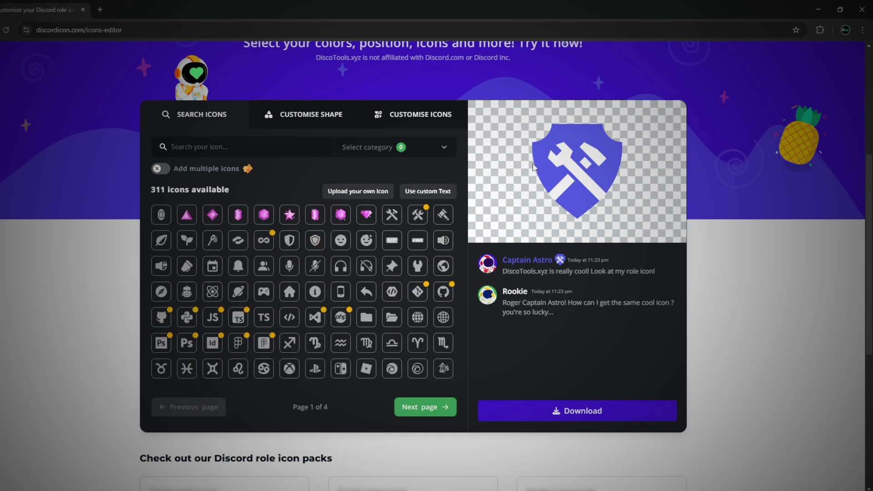
# Preview circle, square, bumpy octagon and shield background shapes behind the hammer
pyautogui.click(326, 117)
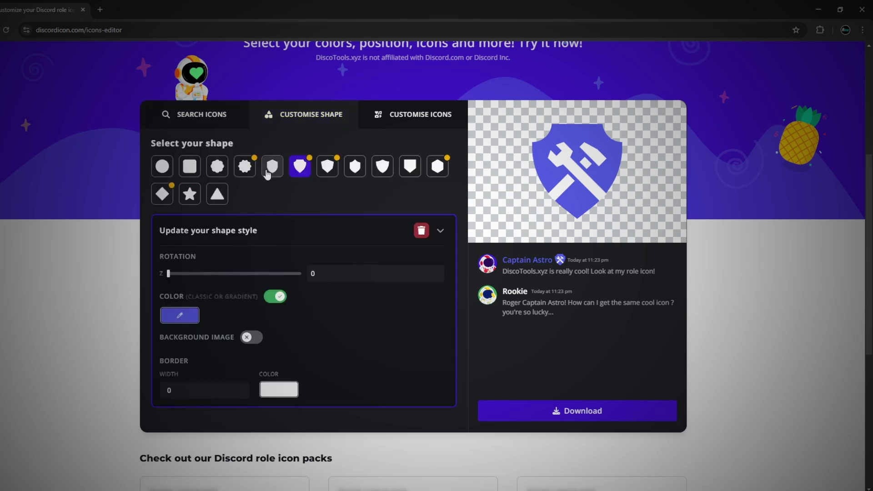
pyautogui.click(162, 166)
pyautogui.click(190, 166)
pyautogui.click(217, 166)
pyautogui.click(162, 165)
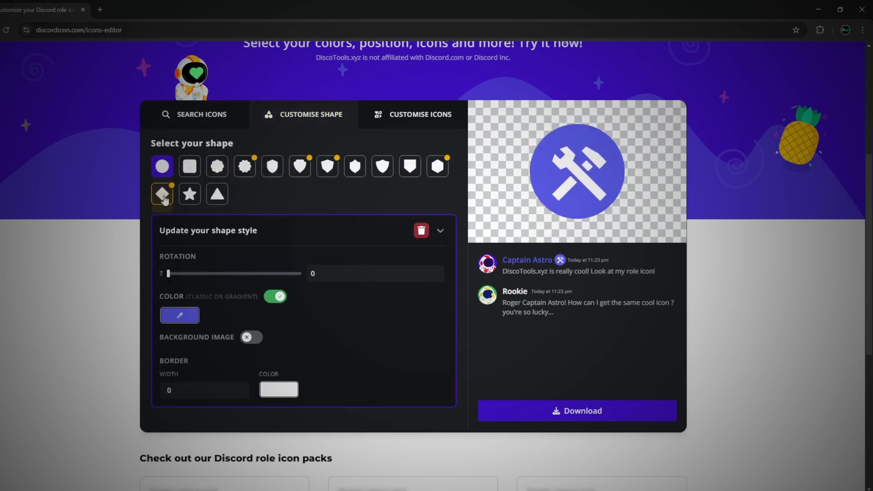
pyautogui.click(217, 166)
pyautogui.click(273, 166)
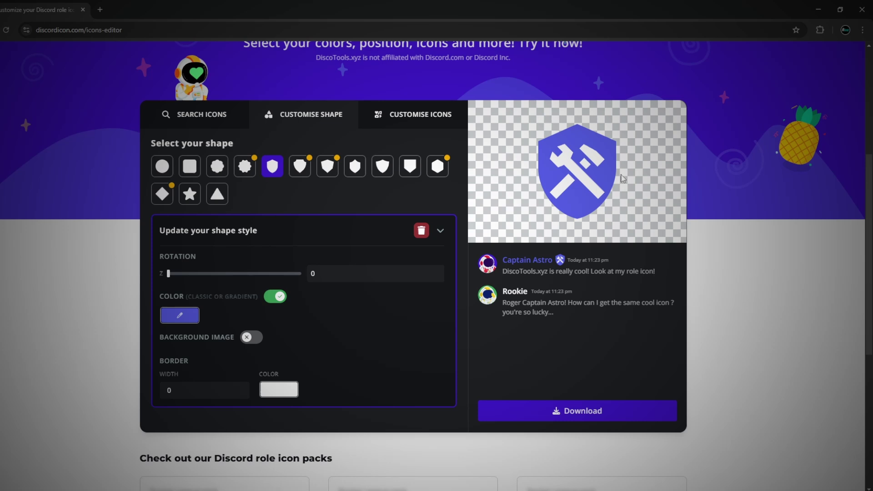
pyautogui.click(217, 165)
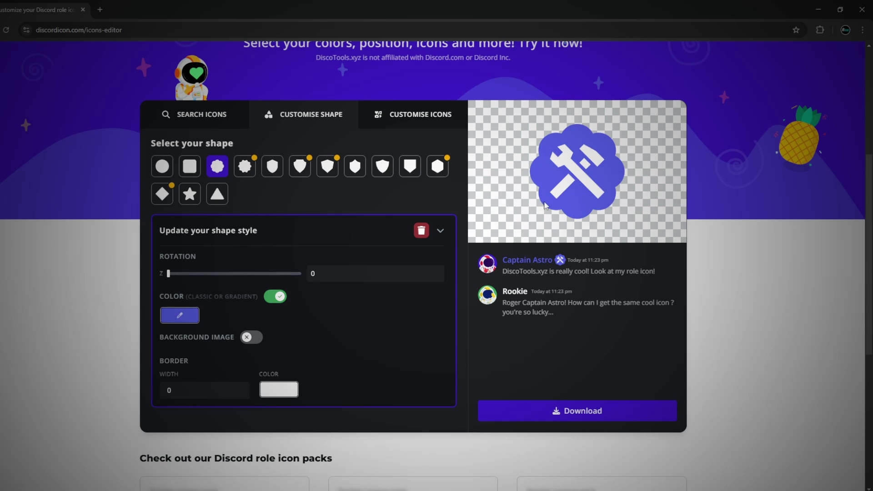
# Try triangle, star and badge shapes, settle on the plain shield, and test its rotation
pyautogui.click(382, 167)
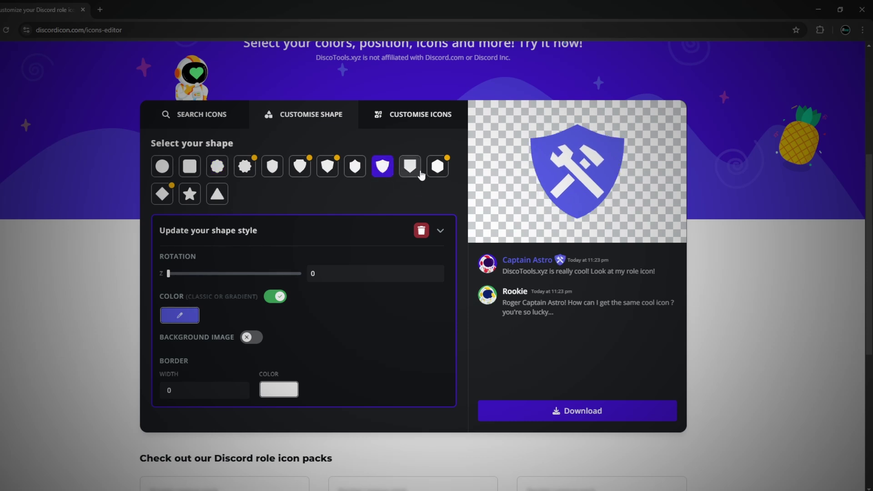
pyautogui.click(217, 194)
pyautogui.click(189, 194)
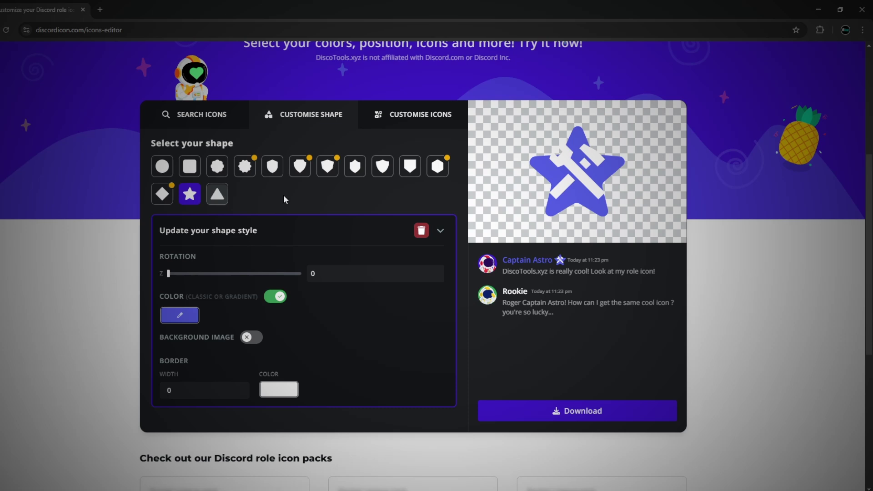
pyautogui.click(217, 194)
pyautogui.click(217, 166)
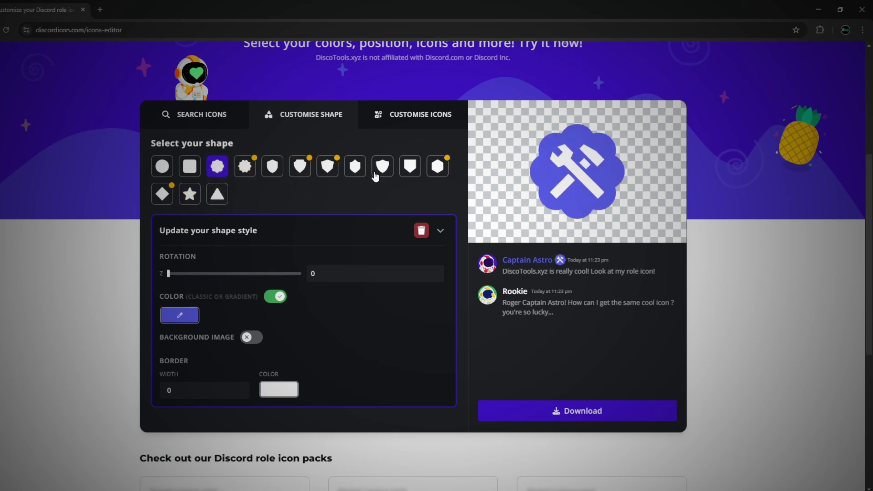
pyautogui.click(272, 167)
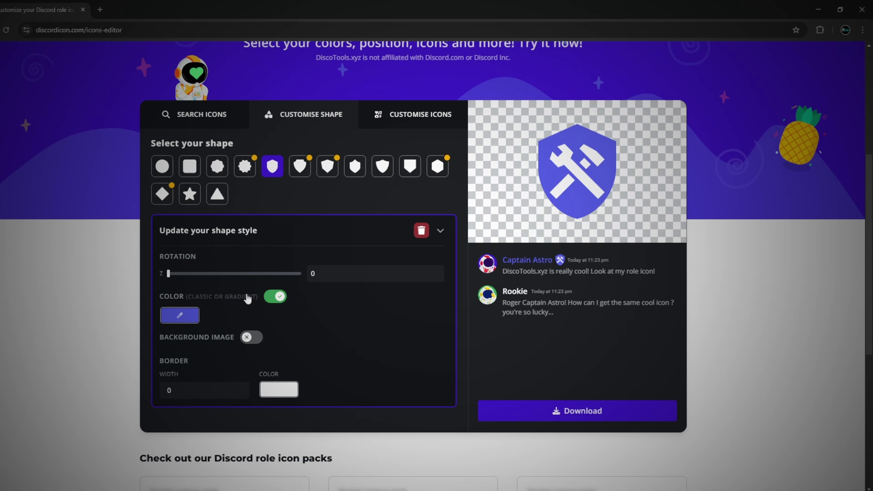
pyautogui.moveTo(169, 273); pyautogui.dragTo(196, 273)
pyautogui.moveTo(195, 319); pyautogui.dragTo(118, 298)
# Fill the shield with a deep blue
pyautogui.click(180, 315)
pyautogui.click(311, 302)
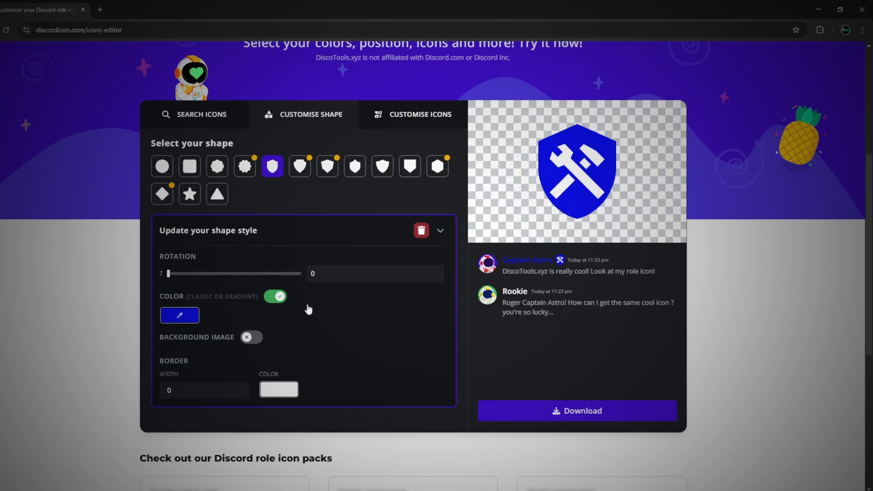
pyautogui.click(179, 314)
pyautogui.click(271, 341)
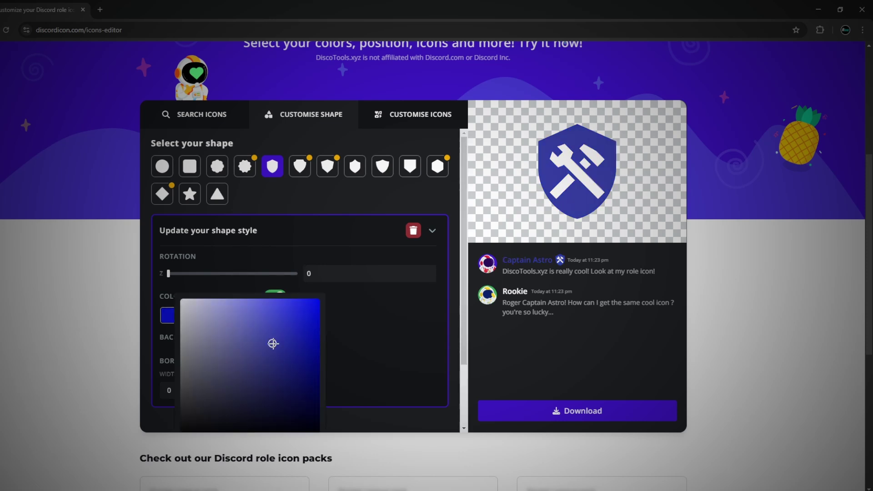
# Give the shield a red border of width 5
pyautogui.click(279, 389)
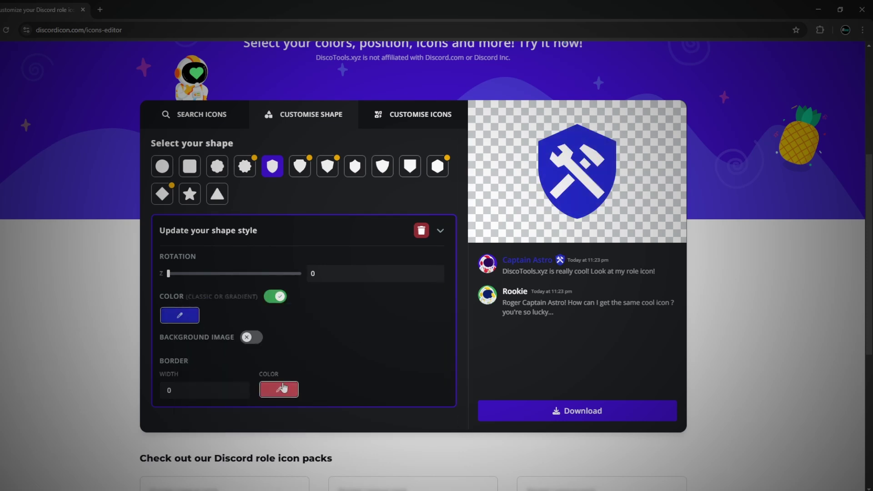
pyautogui.click(409, 380)
pyautogui.click(408, 352)
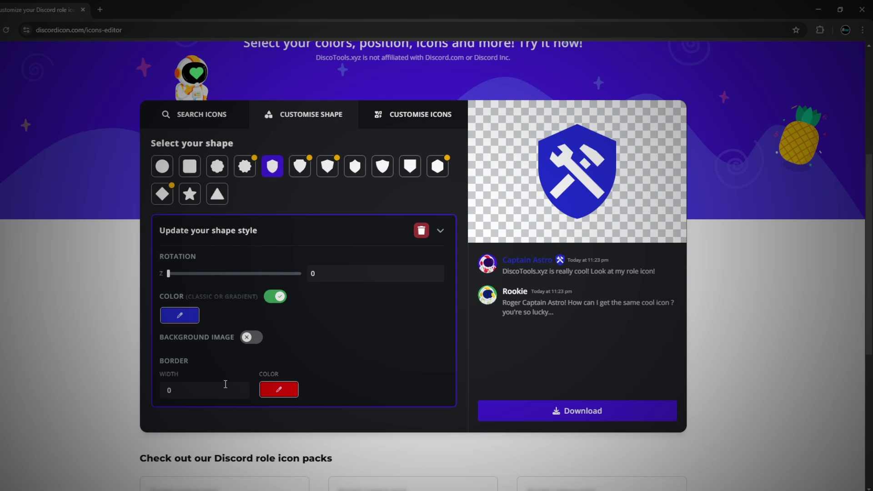
pyautogui.write('5')
# Toggle the background image on and off, leaving it off
pyautogui.click(257, 341)
pyautogui.click(256, 340)
pyautogui.click(257, 342)
pyautogui.click(257, 340)
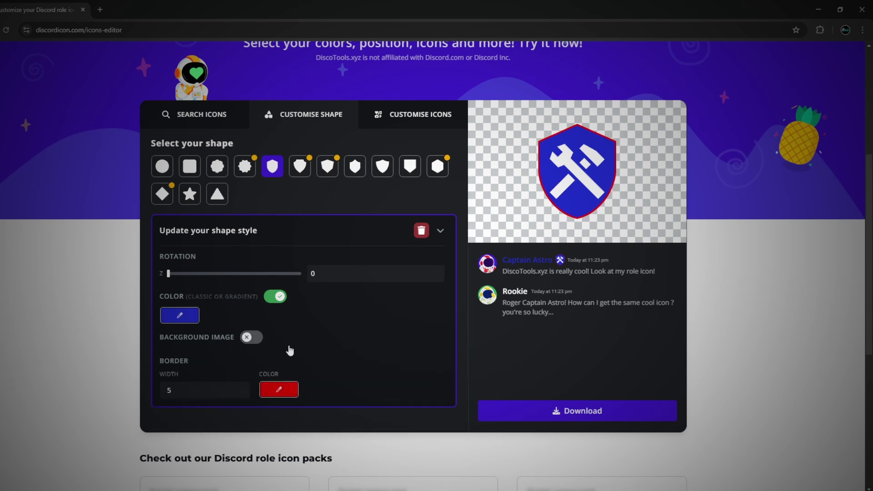
pyautogui.click(253, 342)
pyautogui.click(253, 341)
pyautogui.moveTo(504, 262); pyautogui.dragTo(535, 262)
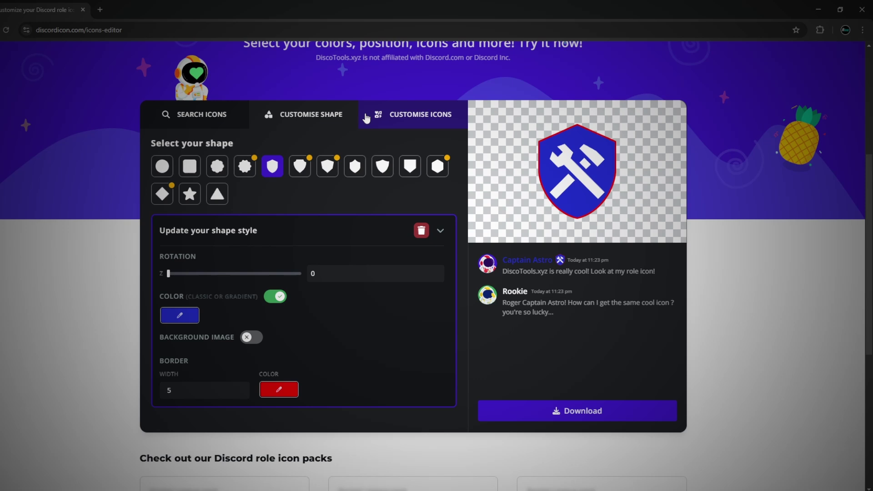
# Nudge the hammer symbol to X 37 at size 100, testing its rotation
pyautogui.click(419, 121)
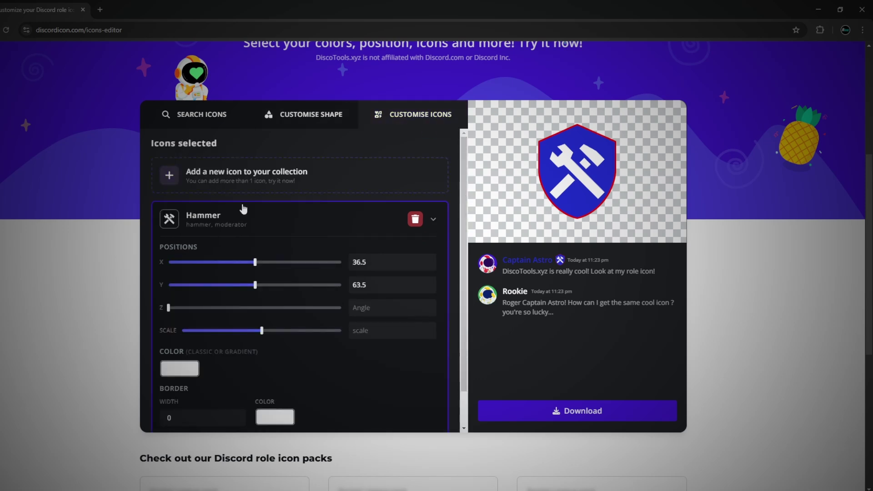
pyautogui.moveTo(256, 262); pyautogui.dragTo(256, 262)
pyautogui.moveTo(259, 333)
pyautogui.mouseDown()
pyautogui.moveTo(239, 332)
pyautogui.moveTo(271, 335)
pyautogui.moveTo(261, 334)
pyautogui.mouseUp()
pyautogui.moveTo(168, 307); pyautogui.dragTo(152, 354)
pyautogui.scroll(-1, 282, 380)
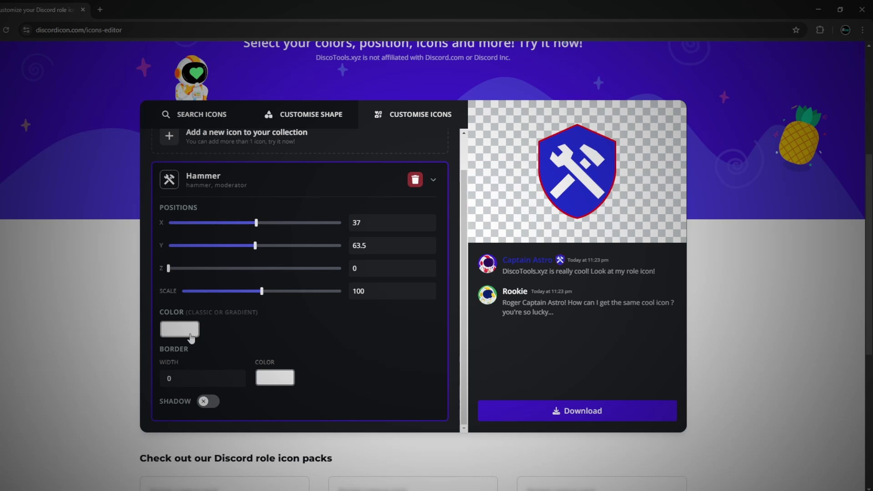
# Give the hammer a red outline of width 5 and a near-black fill
pyautogui.click(179, 329)
pyautogui.moveTo(298, 338); pyautogui.dragTo(315, 322)
pyautogui.click(367, 342)
pyautogui.click(287, 380)
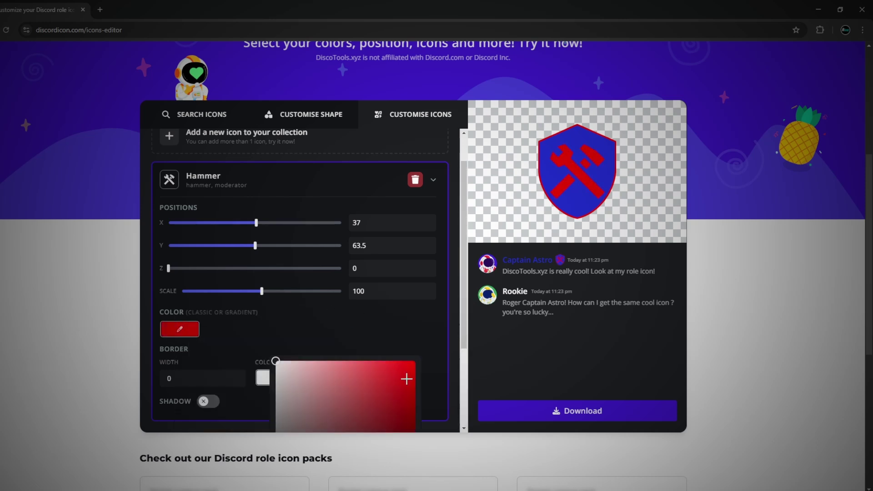
pyautogui.moveTo(394, 385); pyautogui.dragTo(432, 356)
pyautogui.click(220, 378)
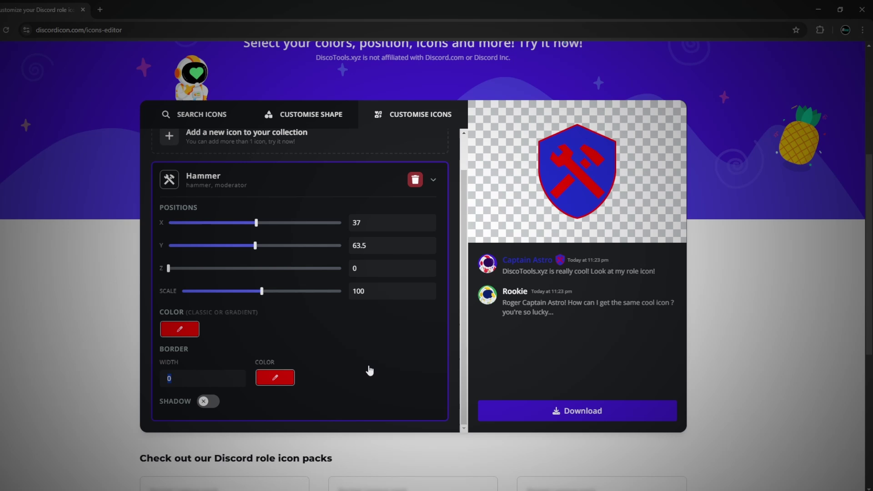
pyautogui.click(177, 329)
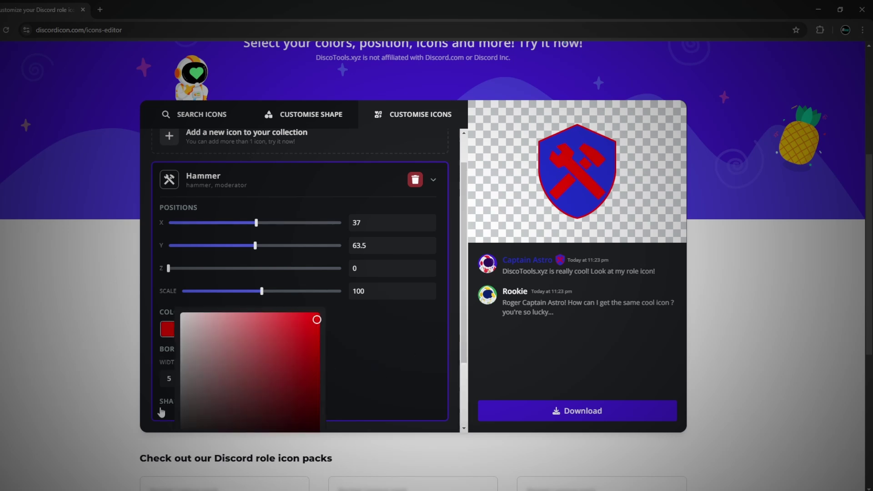
pyautogui.click(192, 417)
# Turn on a shadow for the hammer symbol
pyautogui.click(377, 370)
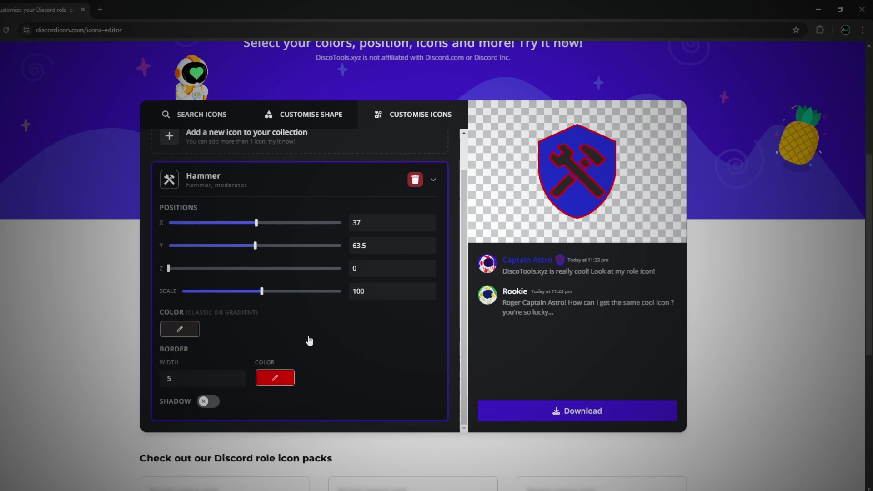
pyautogui.scroll(-1, 310, 340)
pyautogui.click(206, 354)
pyautogui.scroll(1, 359, 348)
pyautogui.scroll(-2, 339, 317)
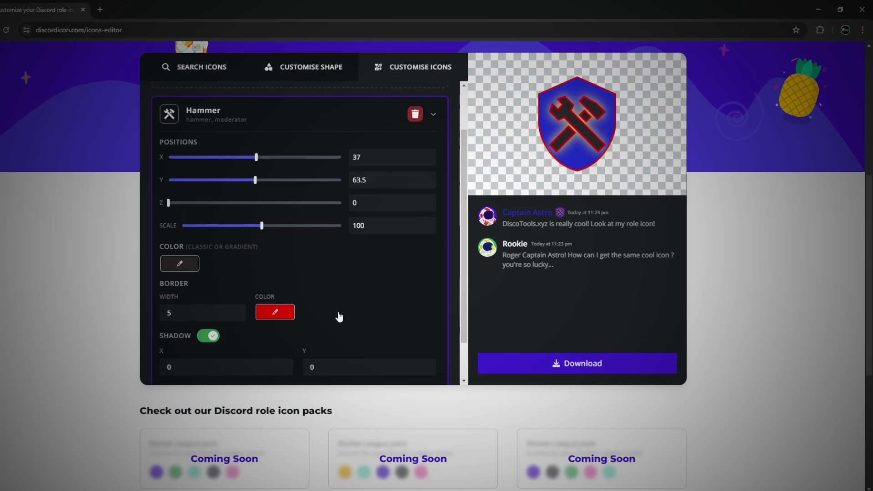
pyautogui.scroll(1, 77, 291)
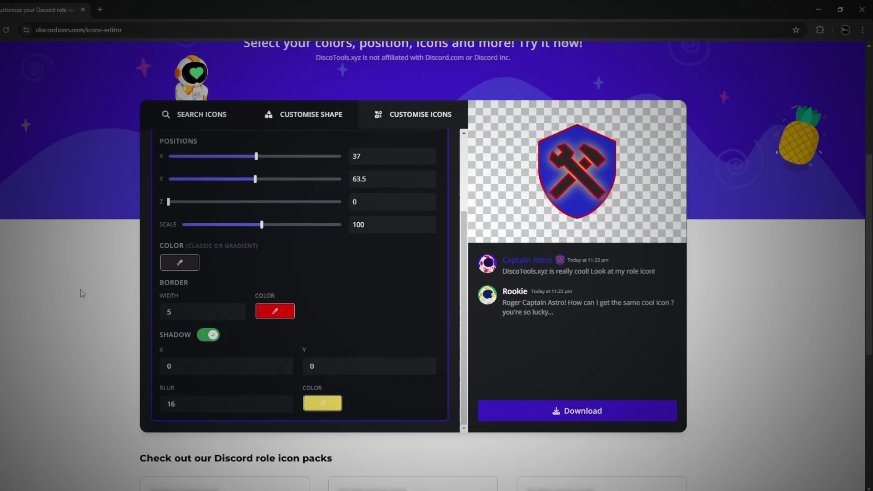
# Make the shadow a darker yellow with offsets 0, 0 and blur 50
pyautogui.click(331, 403)
pyautogui.moveTo(416, 400); pyautogui.dragTo(435, 401)
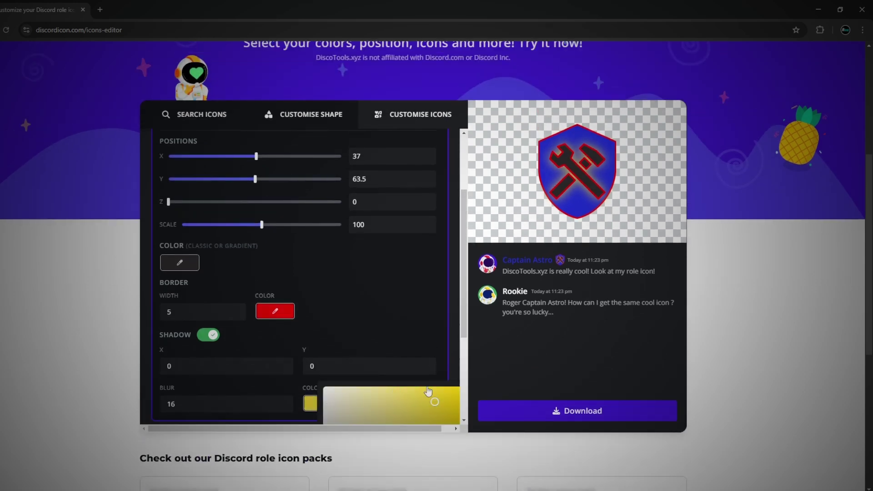
pyautogui.click(391, 326)
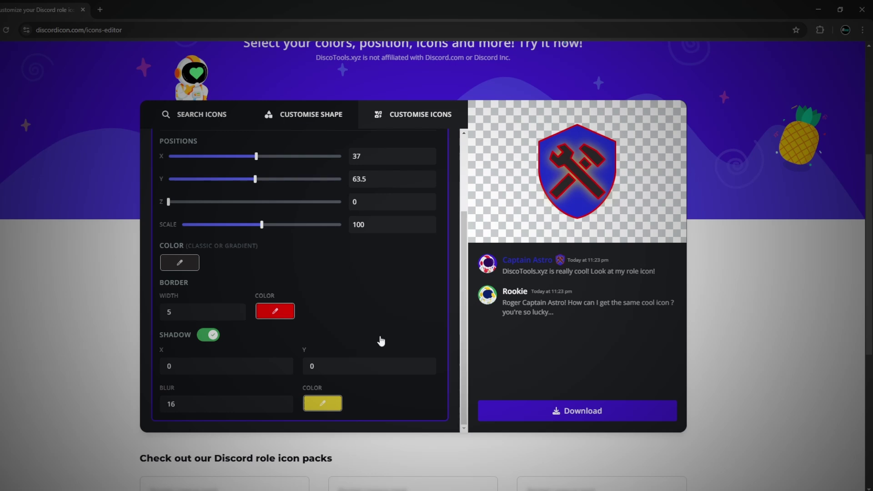
pyautogui.click(220, 370)
pyautogui.click(317, 368)
pyautogui.click(201, 406)
pyautogui.write('50')
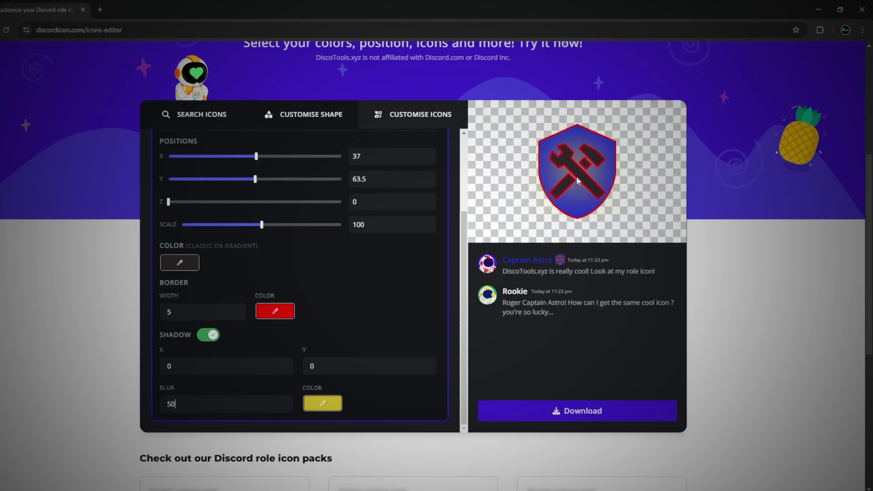
pyautogui.write('5')
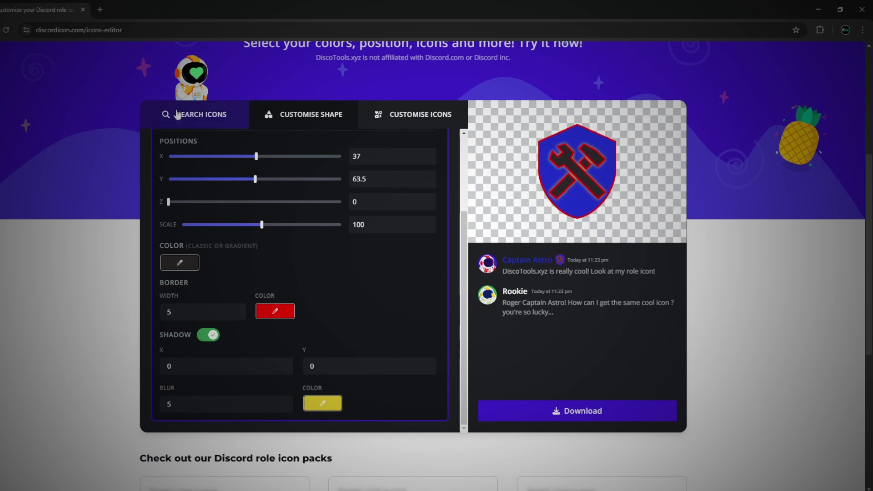
# Swap in the two-person symbol and download the icon as discotools-xyz-icon.png
pyautogui.click(194, 114)
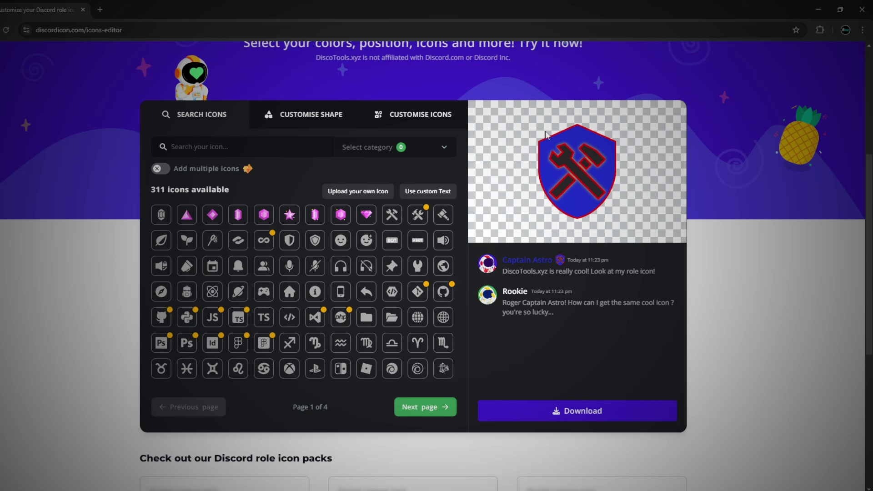
pyautogui.click(392, 291)
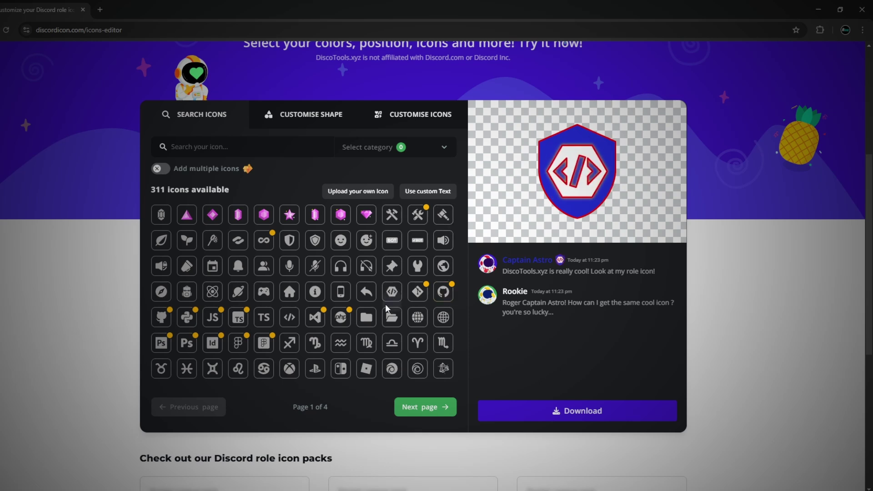
pyautogui.click(264, 292)
pyautogui.click(289, 292)
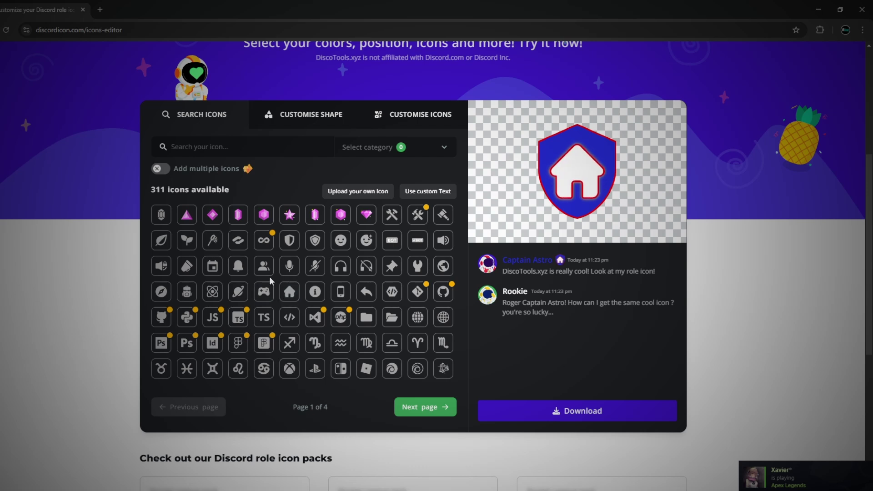
pyautogui.click(263, 266)
pyautogui.click(289, 265)
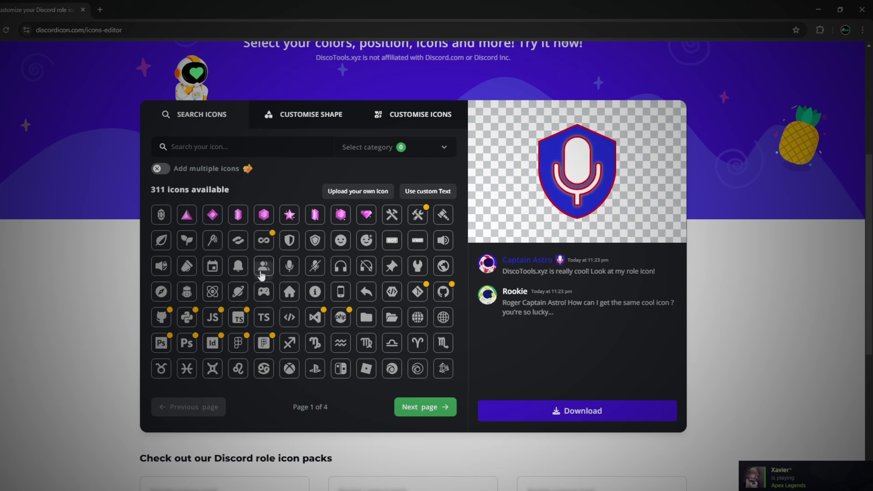
pyautogui.click(263, 268)
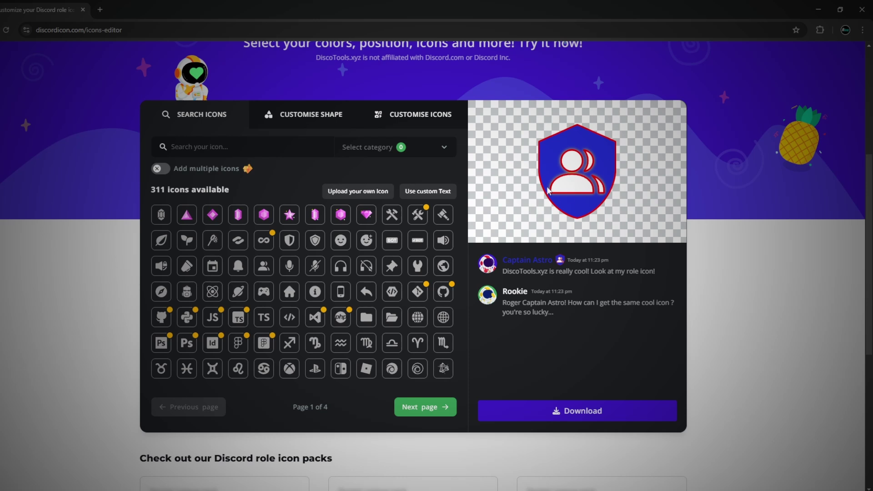
pyautogui.click(580, 415)
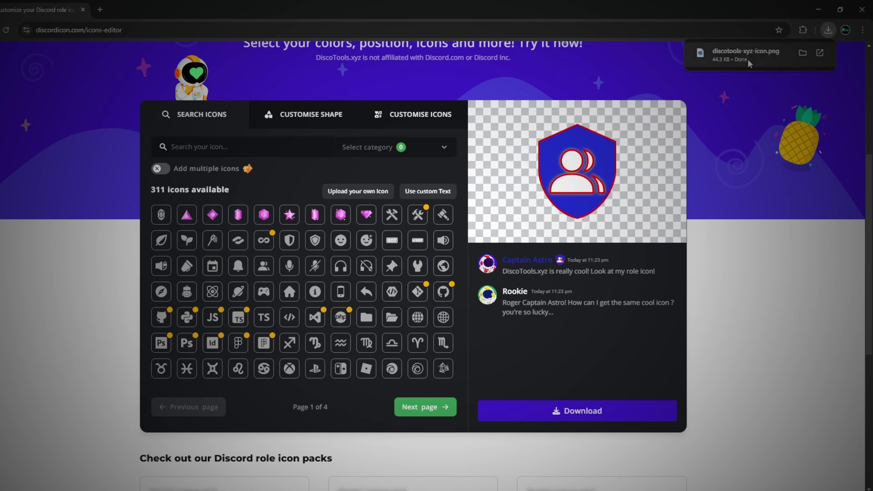
pyautogui.click(749, 63)
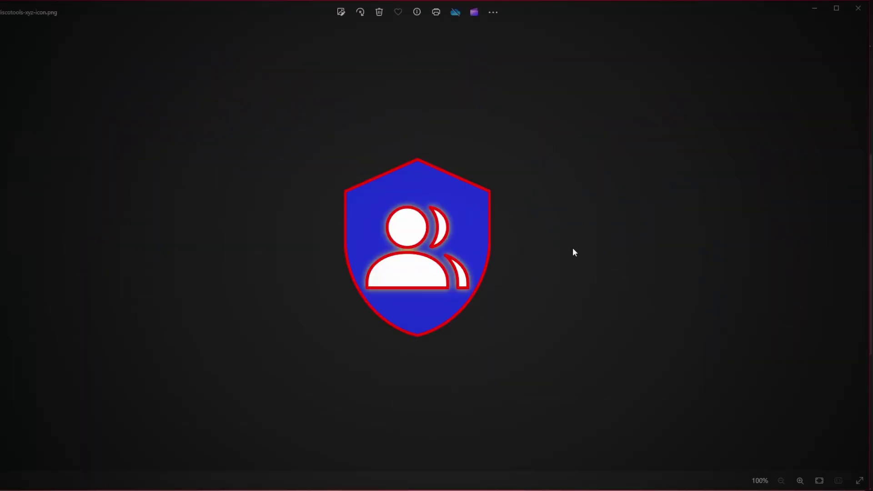
pyautogui.click(858, 8)
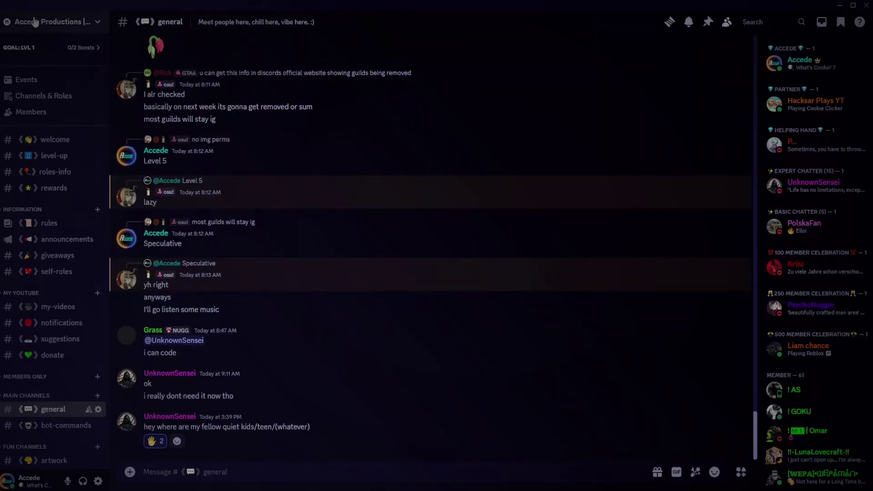
# Open Server Settings > Roles, edit Helping Hand, and check the role icon's LVL 2 requirement
pyautogui.click(35, 22)
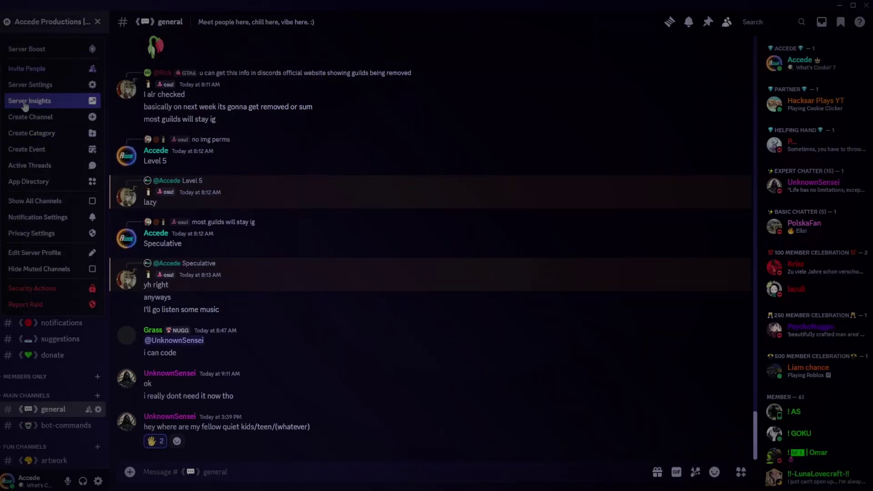
pyautogui.click(41, 68)
pyautogui.click(195, 72)
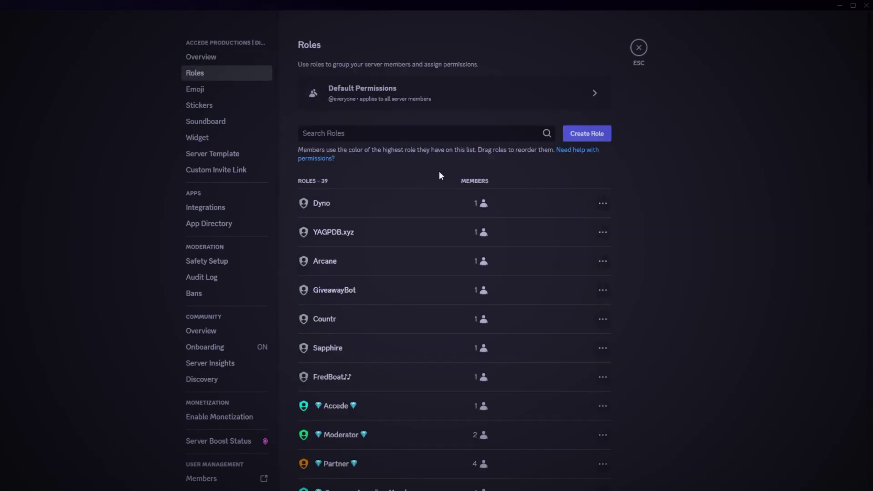
pyautogui.click(377, 262)
pyautogui.click(338, 292)
pyautogui.click(334, 309)
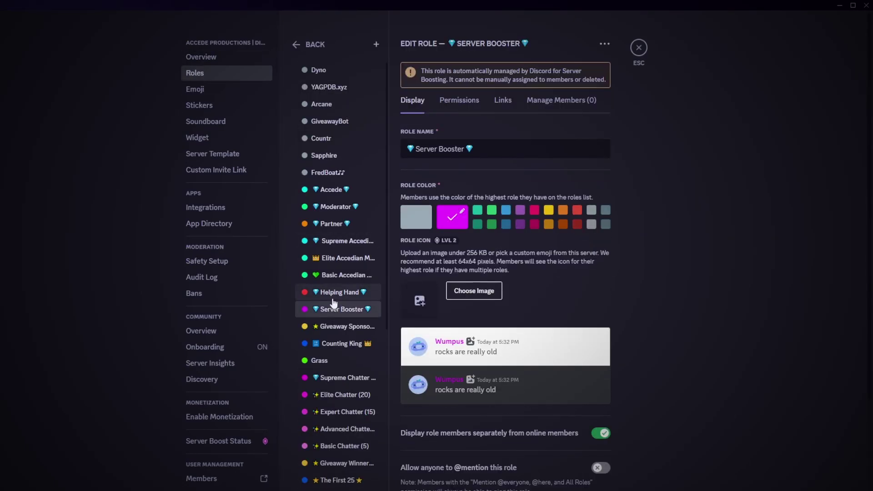
pyautogui.click(339, 293)
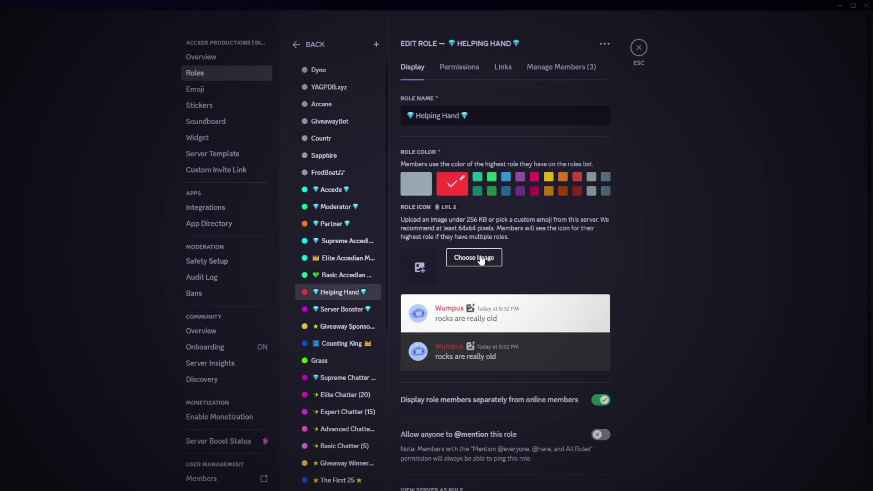
pyautogui.click(446, 207)
pyautogui.press('Escape')
# Review the Server Boost Status perks for Levels 1–3, including Level 2 custom role icons
pyautogui.click(218, 440)
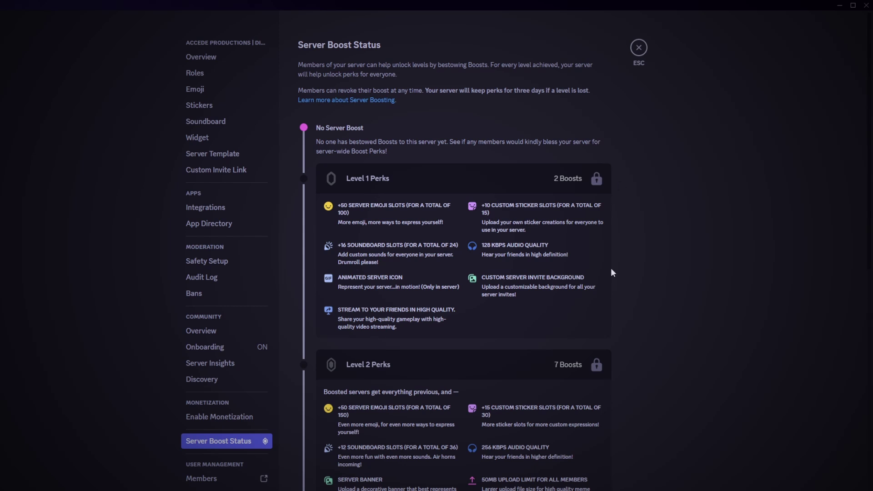
pyautogui.scroll(-2, 597, 322)
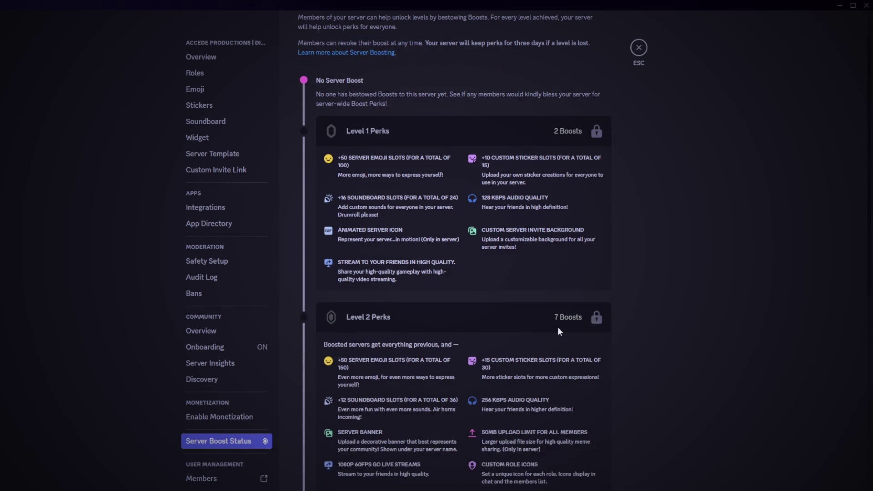
pyautogui.scroll(-2, 560, 334)
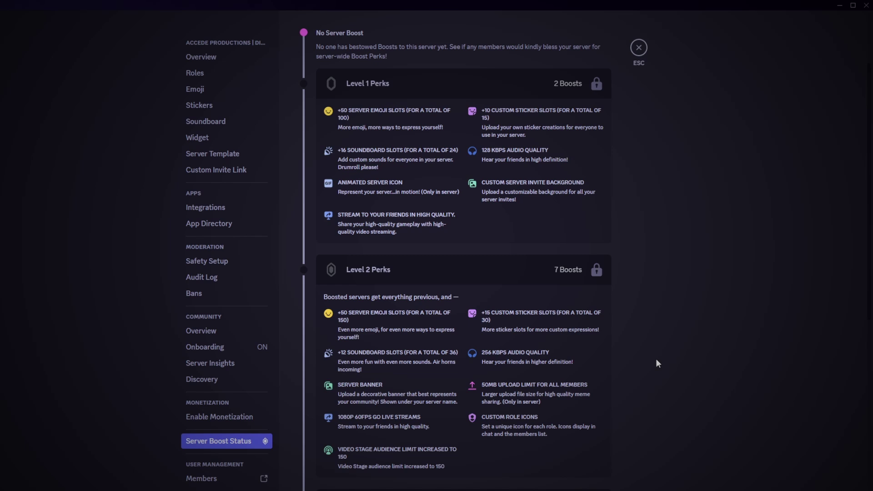
pyautogui.scroll(-2, 522, 373)
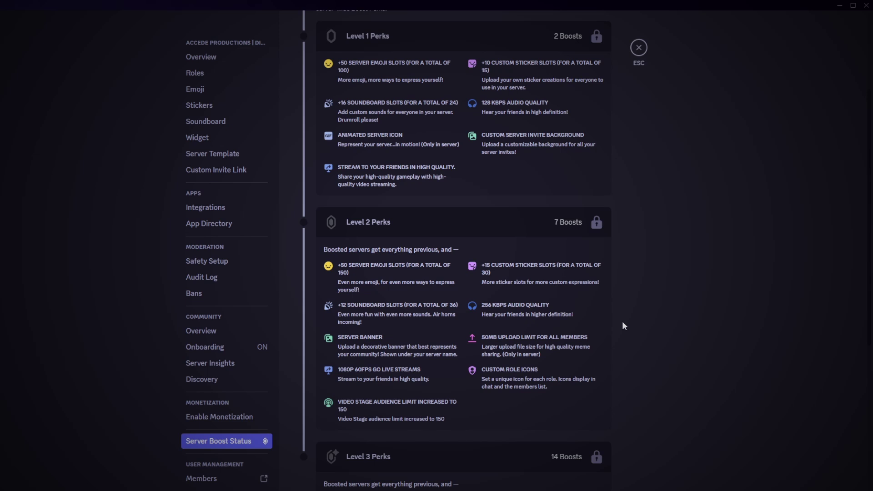
pyautogui.scroll(3, 660, 300)
pyautogui.scroll(-5, 678, 291)
pyautogui.scroll(5, 677, 291)
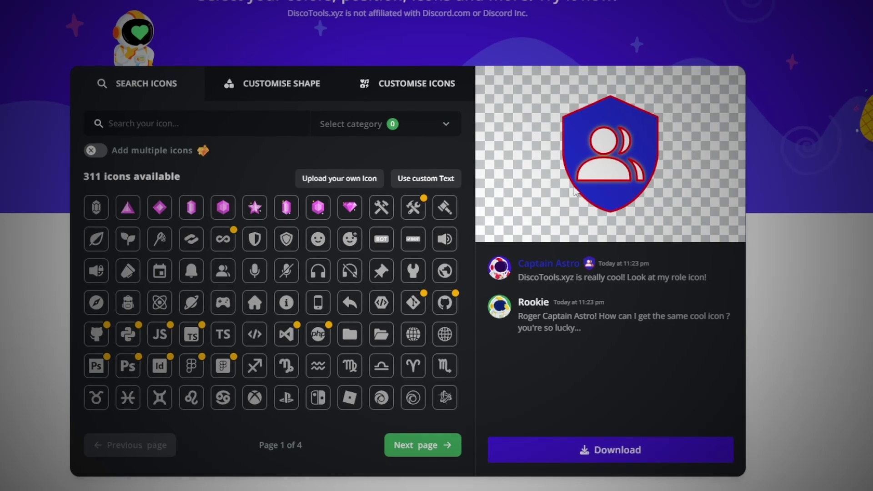
pyautogui.scroll(5, 503, 195)
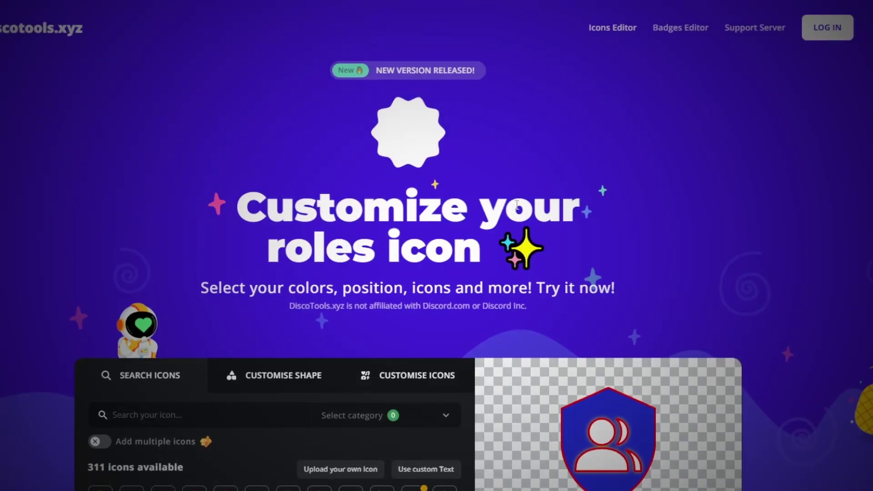
pyautogui.moveTo(238, 207); pyautogui.dragTo(621, 302)
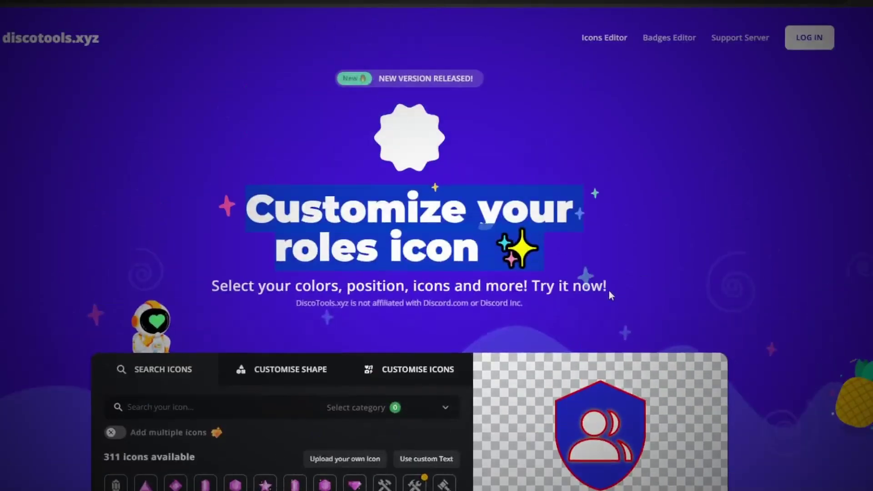
pyautogui.click(609, 295)
pyautogui.scroll(-5, 610, 295)
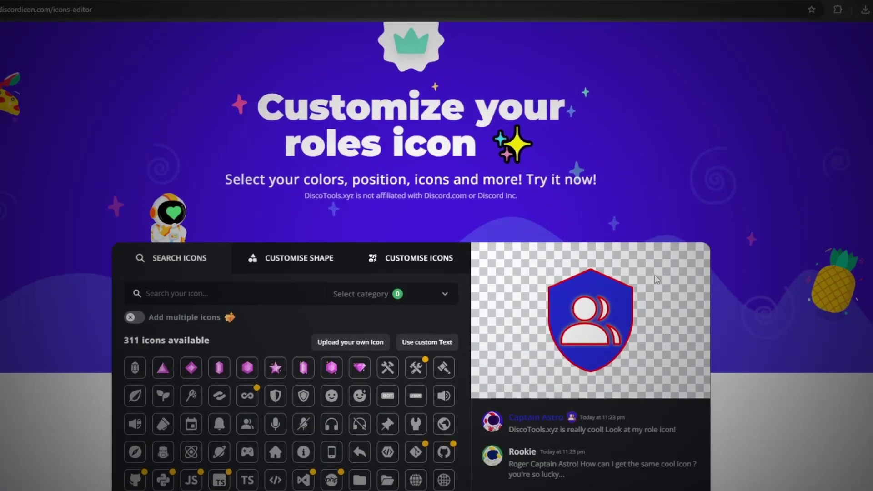
# Preview the pink cube, gem, star and diamond symbols, ending on the pink triangle
pyautogui.scroll(-2, 437, 273)
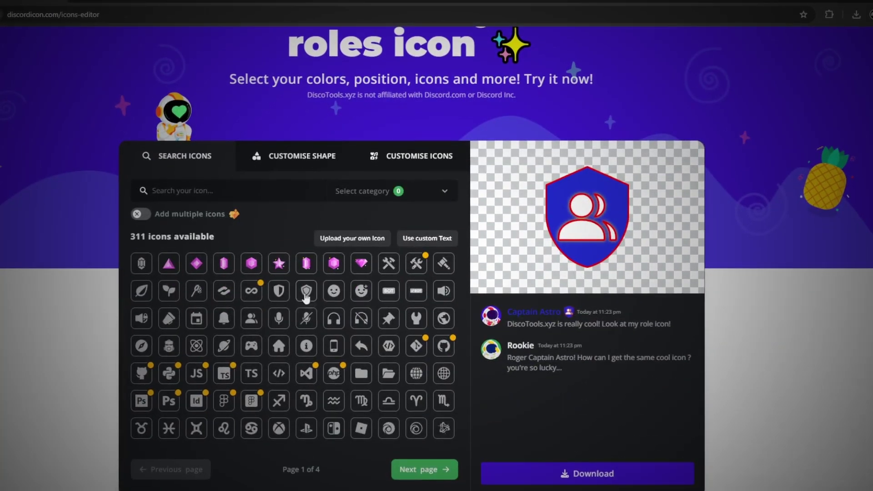
pyautogui.click(333, 264)
pyautogui.click(307, 263)
pyautogui.click(279, 263)
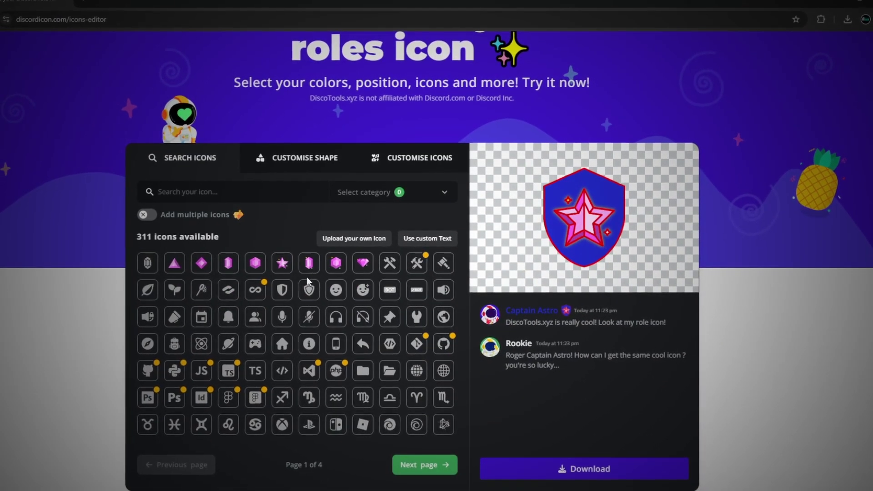
pyautogui.click(307, 263)
pyautogui.click(256, 263)
pyautogui.click(203, 262)
pyautogui.click(176, 263)
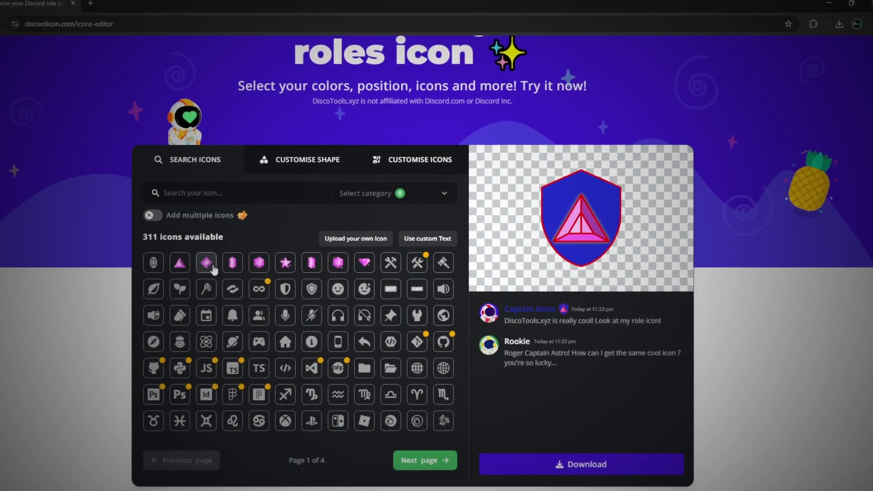